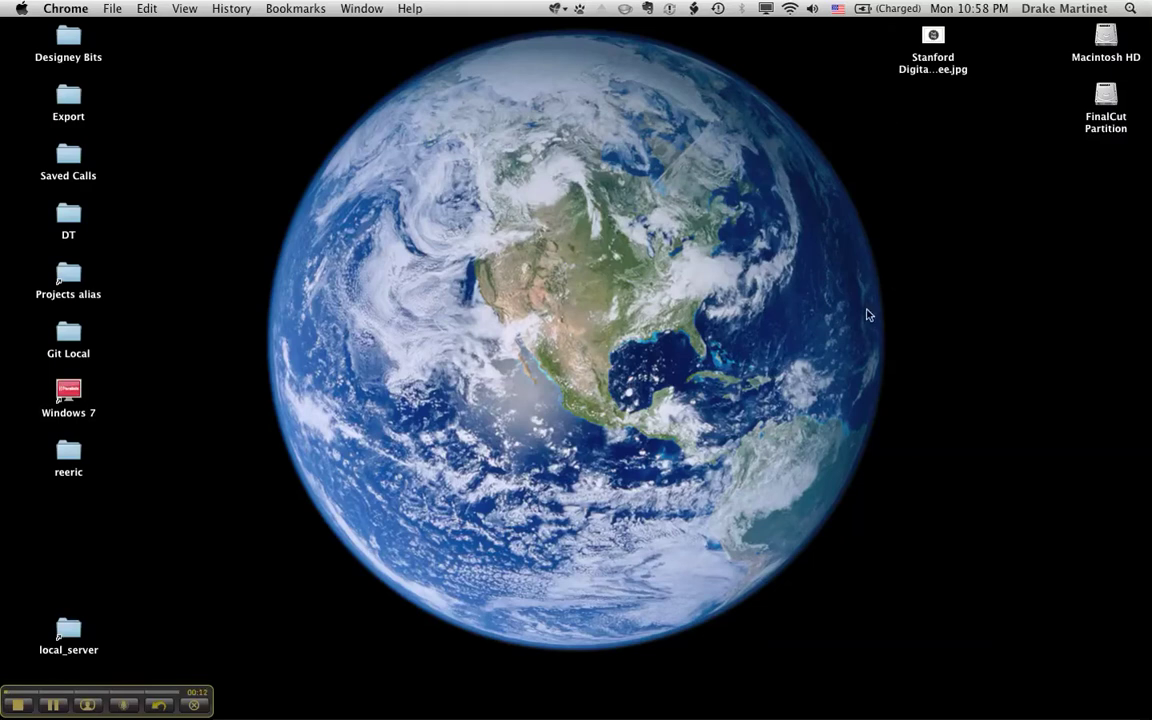
Open the Stanford Tech Help logo JPG from the desktop in Preview
double_click(933, 38)
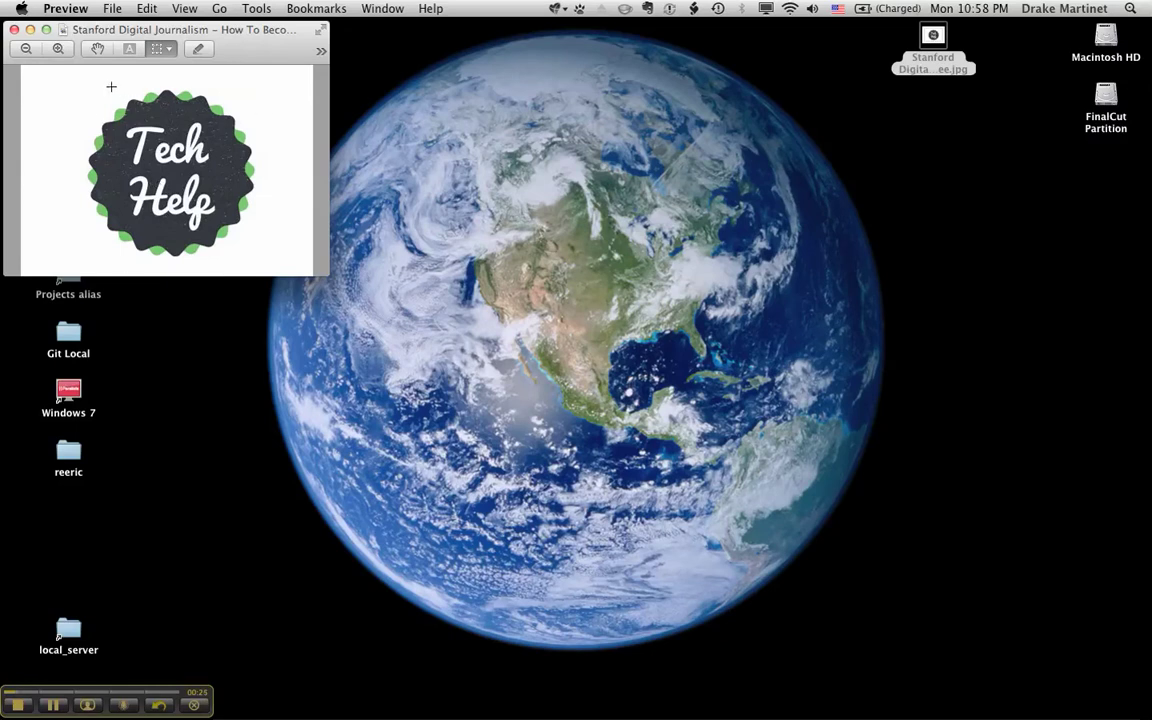
Set Preview's selection tool to Rectangular Selection
left_click(162, 48)
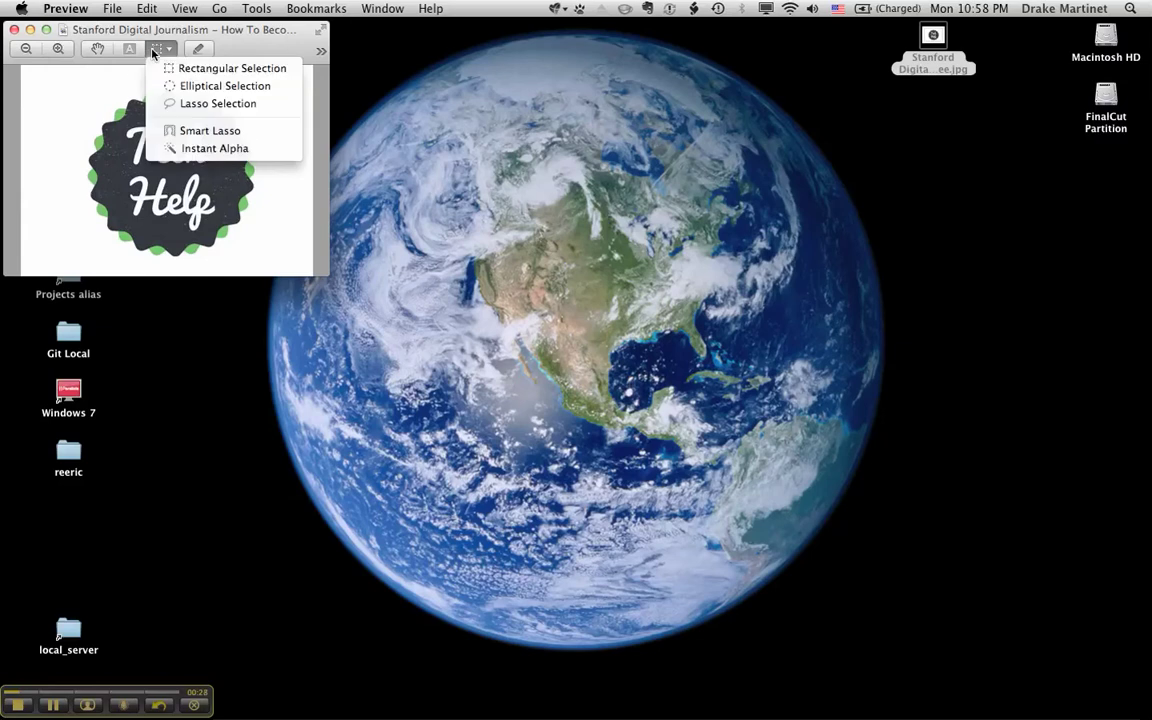
left_click(203, 70)
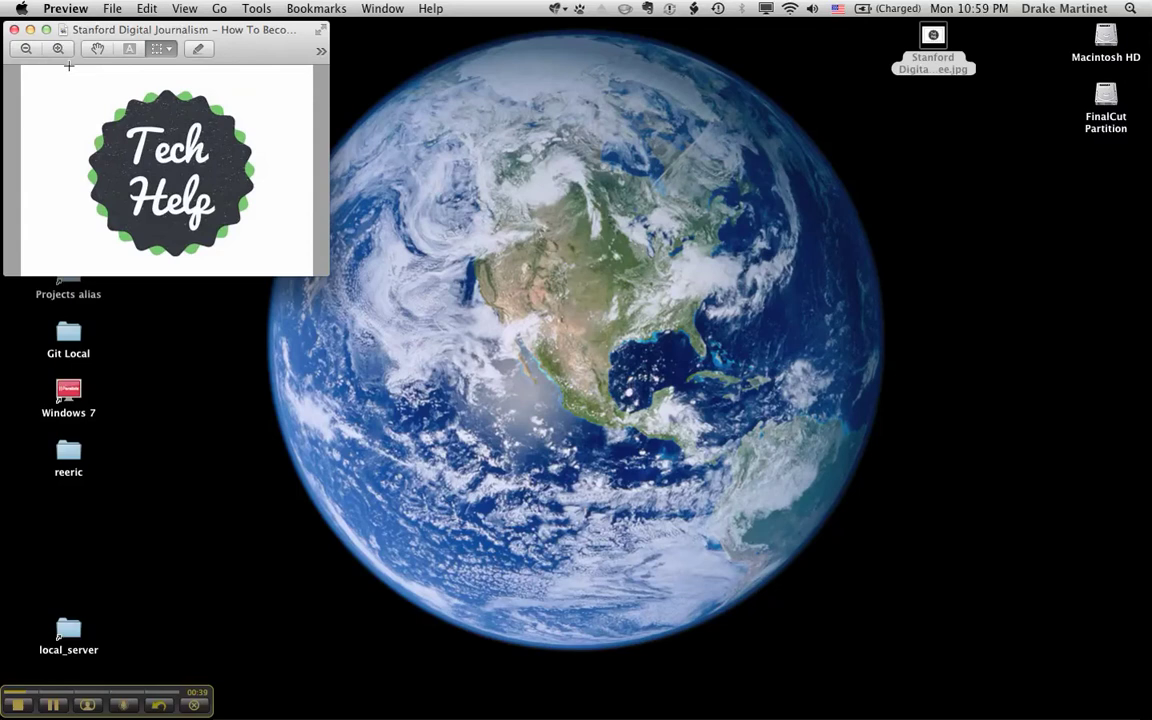
Draw a rectangular selection and trim its edges to about 220 x 220 around the Tech Help badge
left_click_drag(69, 66, 260, 274)
left_click_drag(164, 66, 162, 78)
left_click_drag(166, 274, 166, 322)
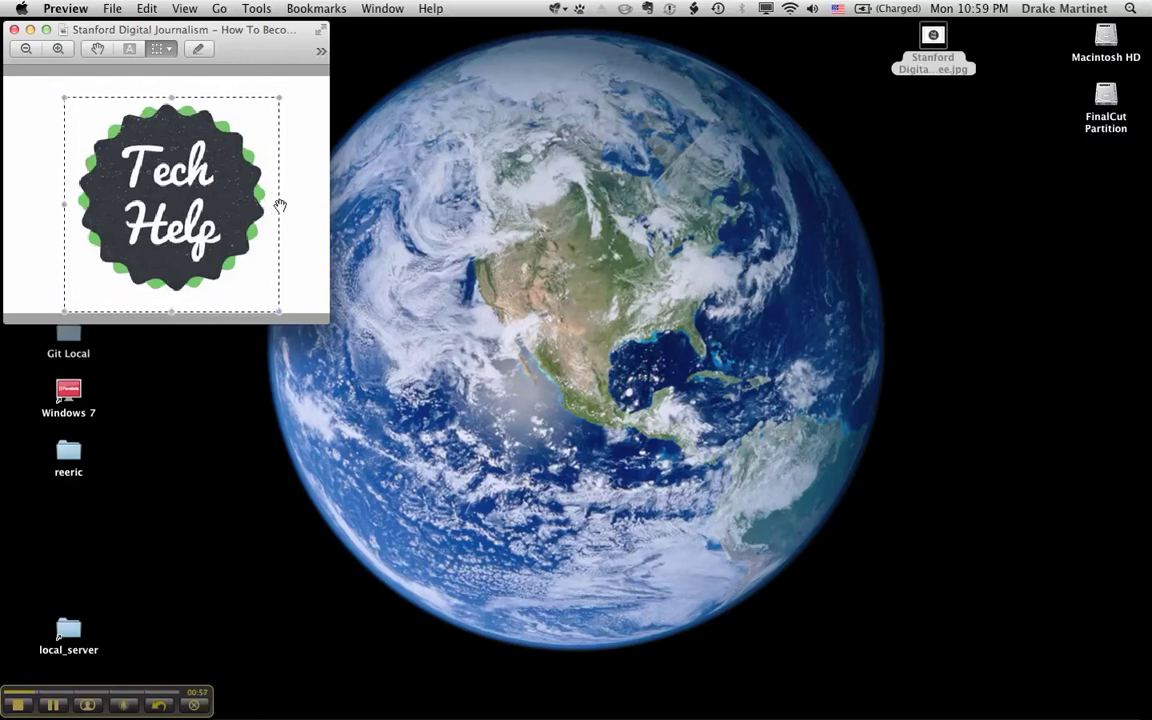
left_click_drag(279, 205, 265, 207)
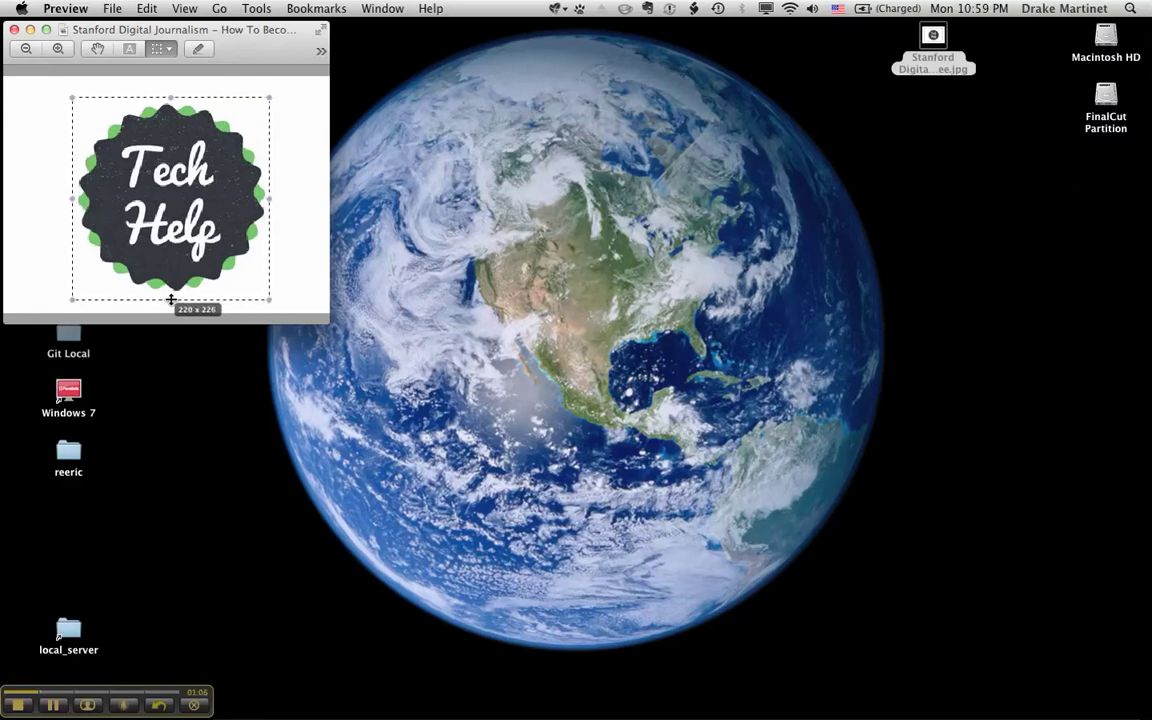
left_click_drag(171, 299, 172, 294)
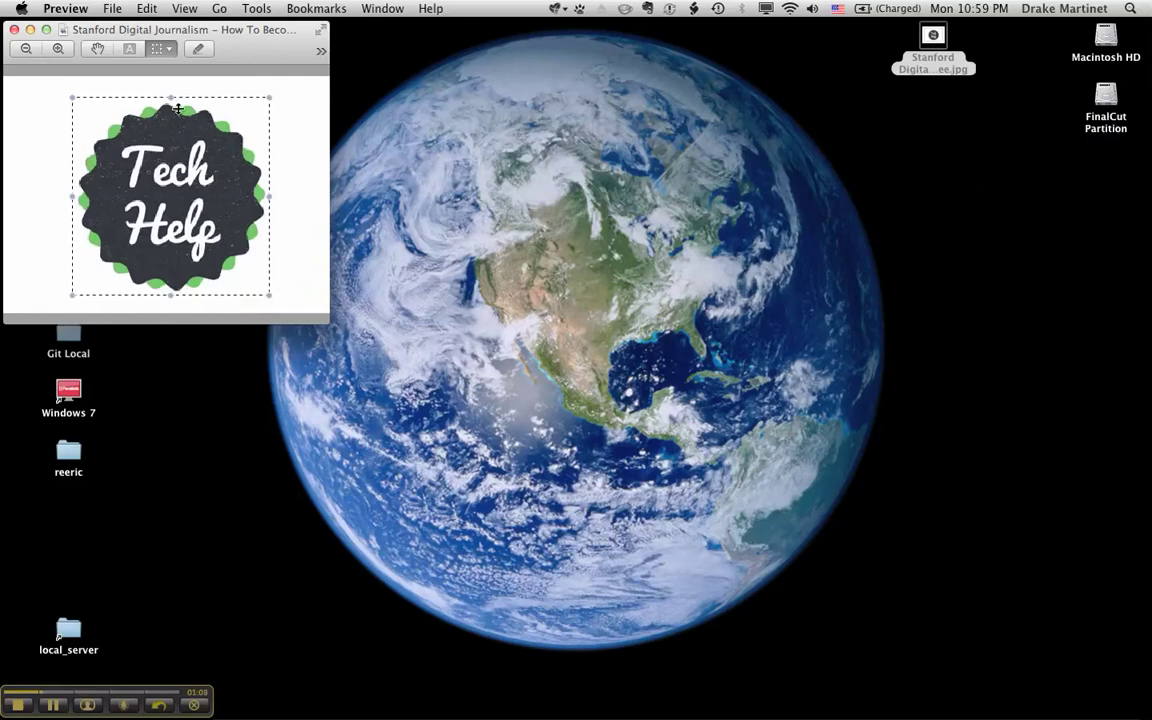
left_click_drag(170, 96, 170, 96)
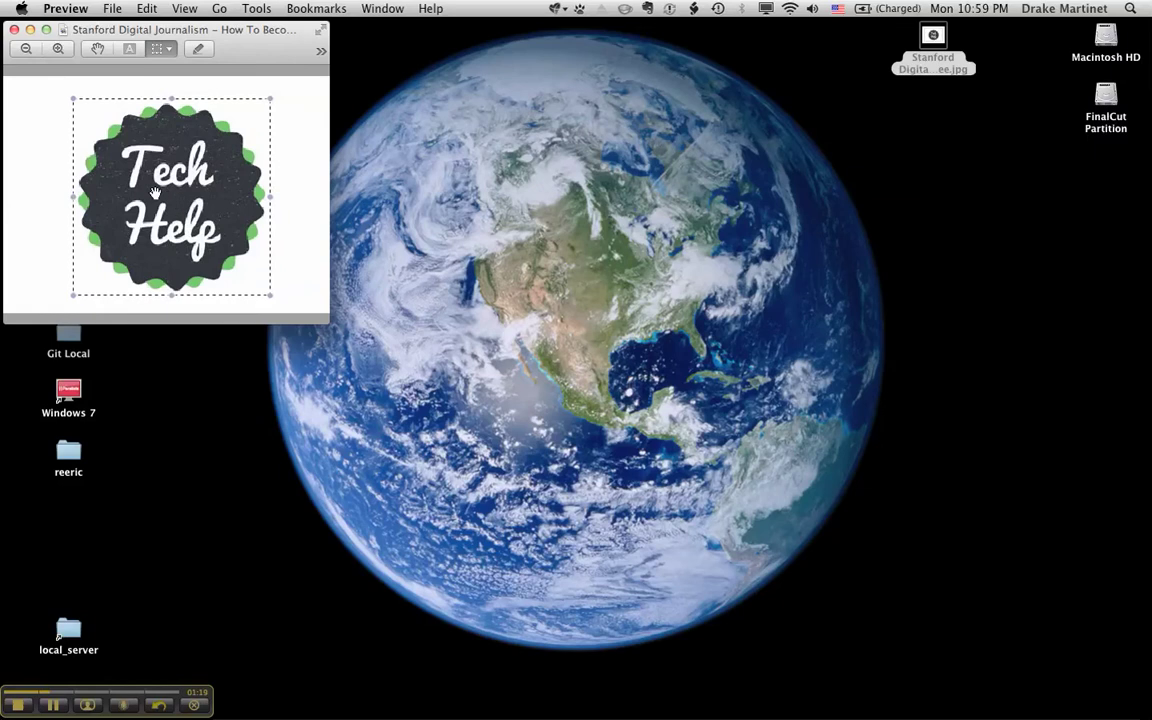
Copy the selected badge and make a new Untitled image from the clipboard
left_click(140, 9)
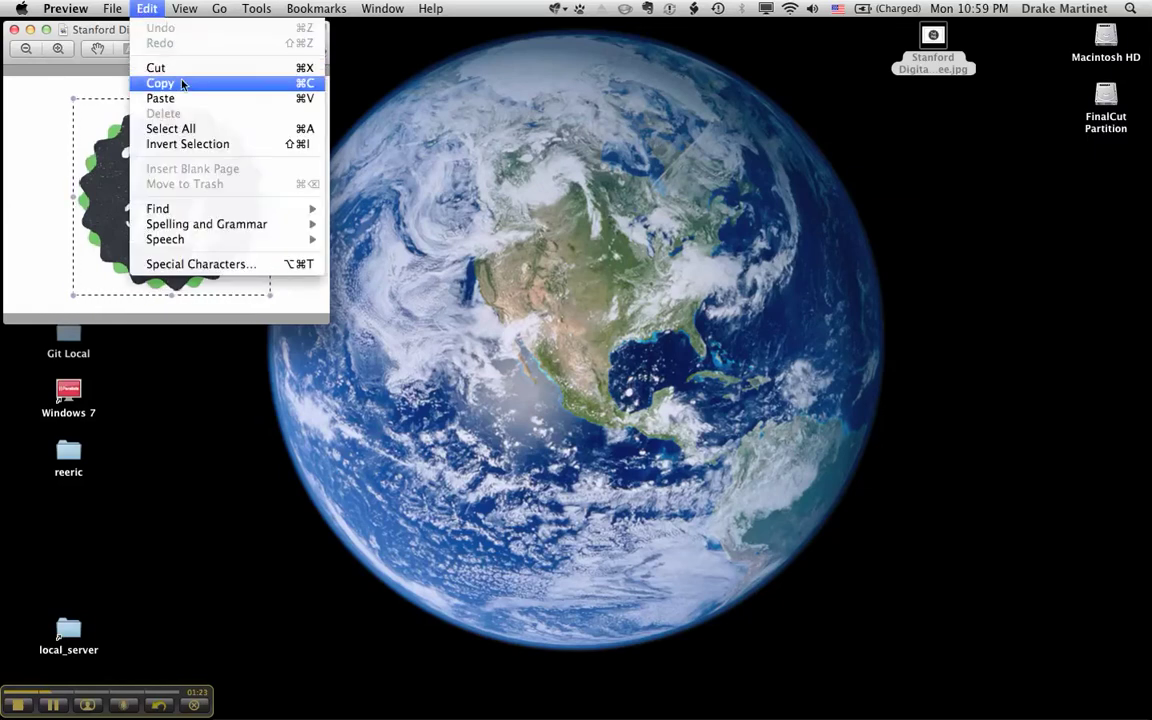
left_click(183, 92)
left_click(112, 9)
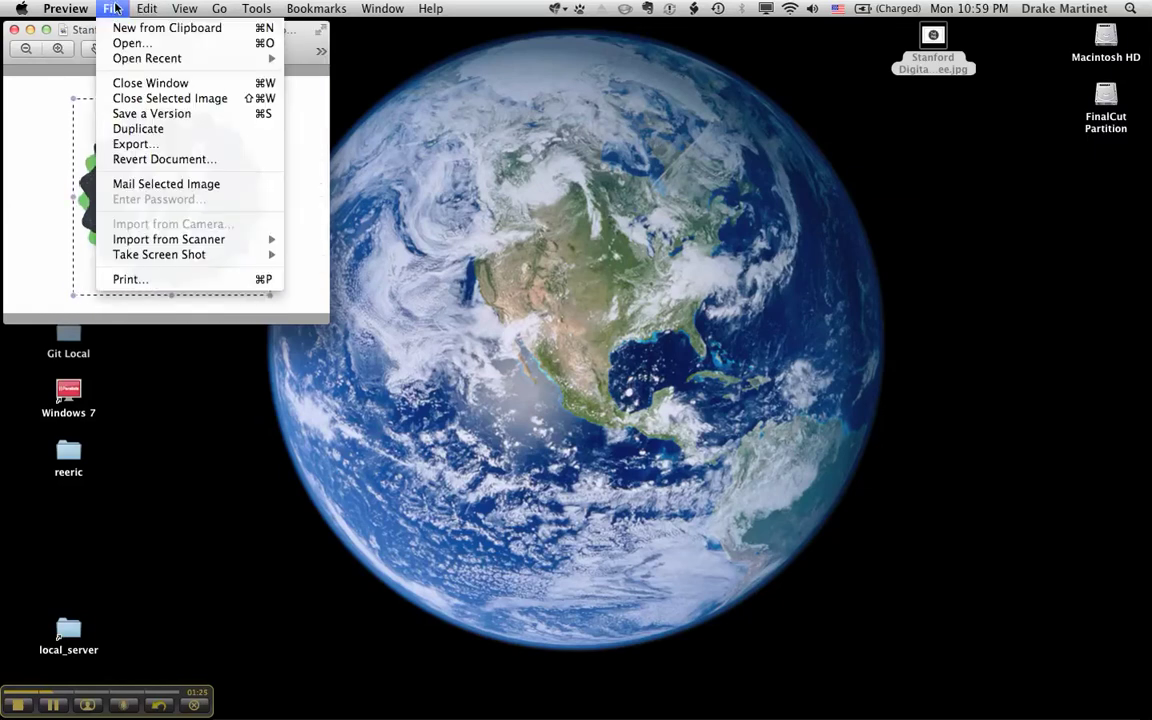
left_click(148, 27)
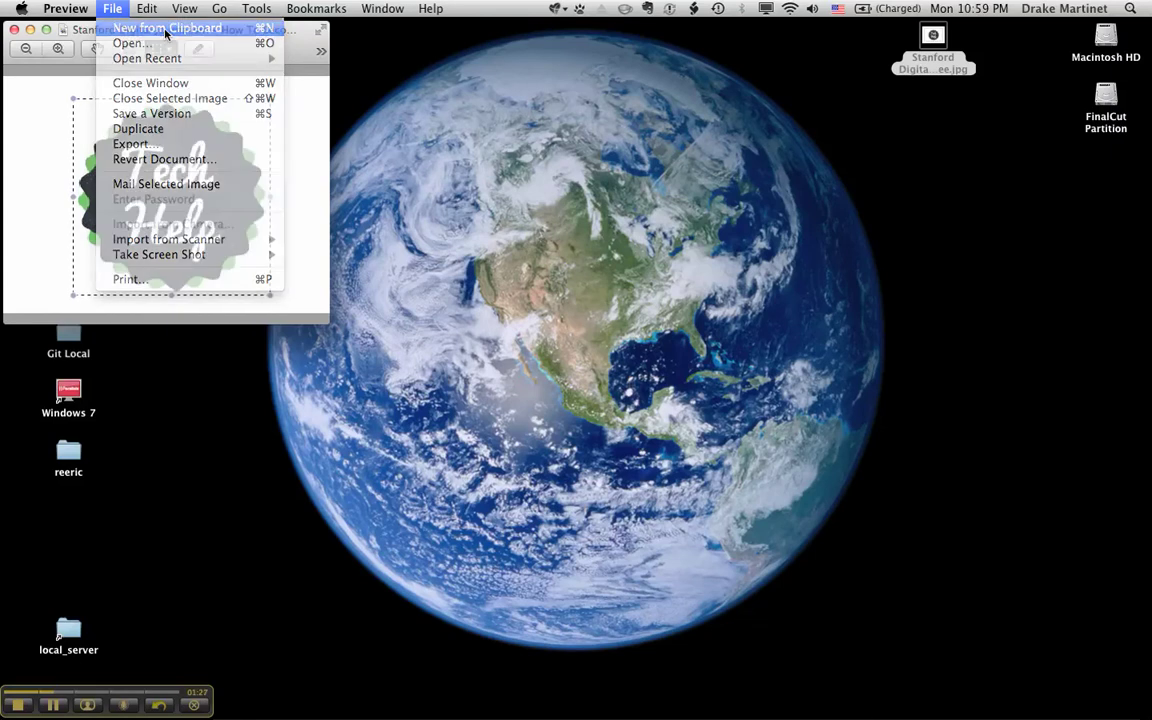
Close the original Stanford image and place the Untitled window at the top left
left_click_drag(268, 73, 621, 163)
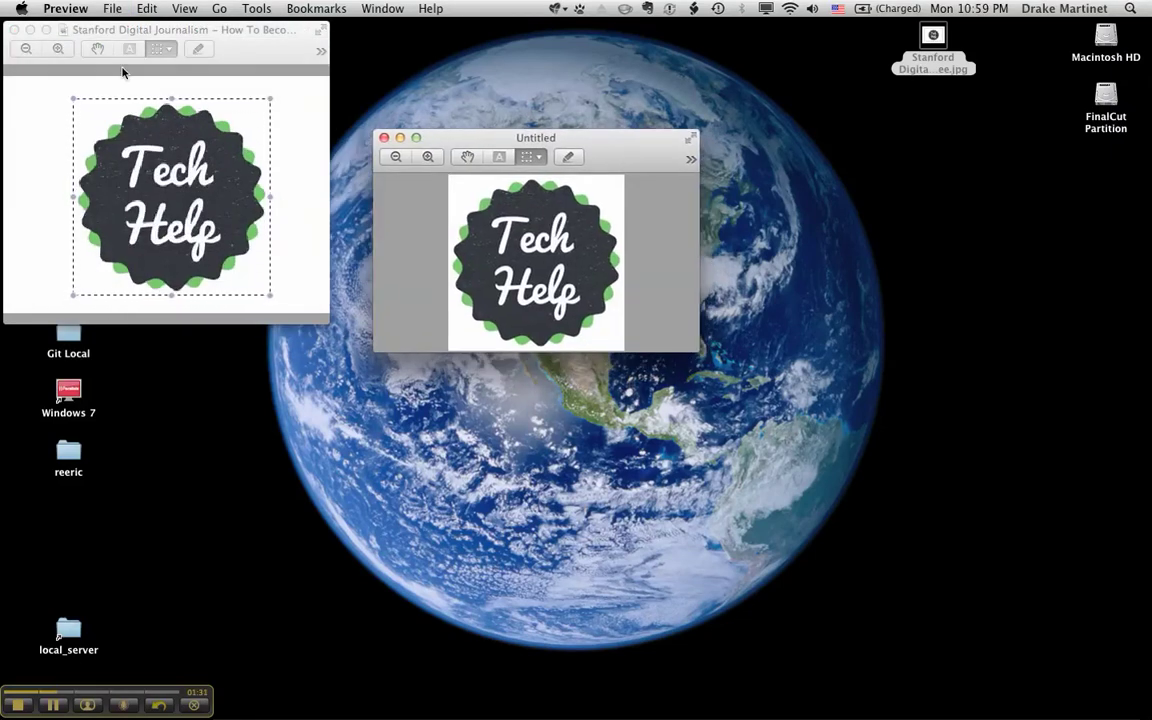
left_click(61, 30)
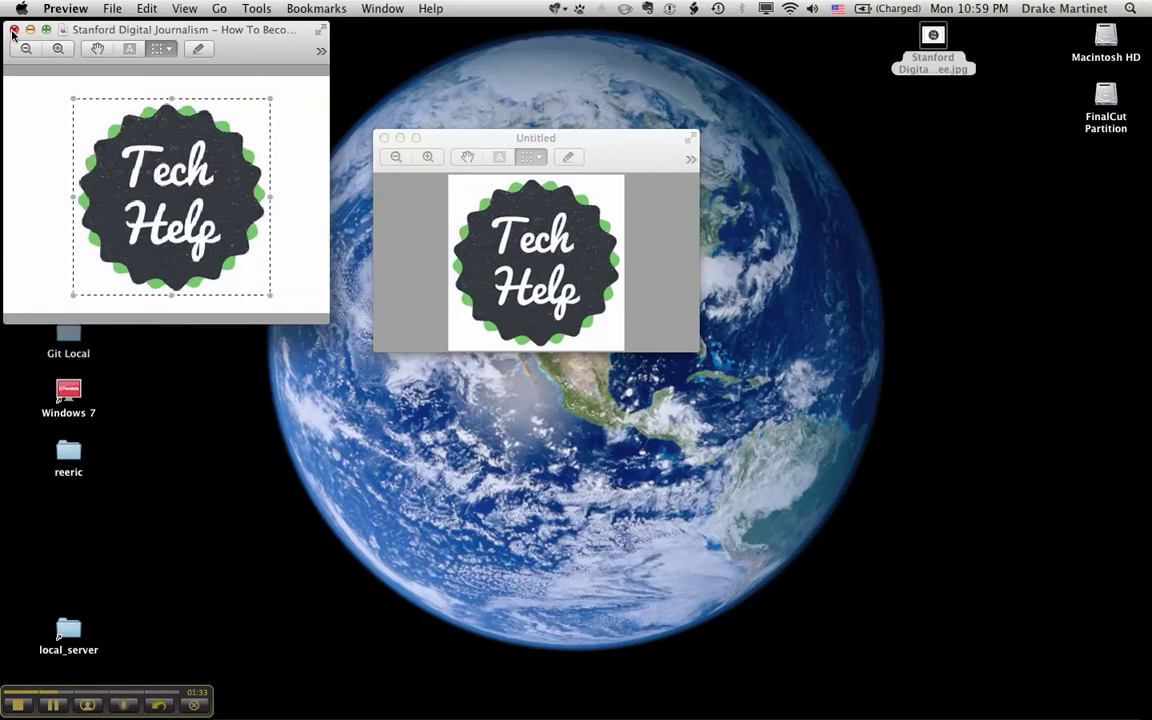
left_click(13, 30)
left_click_drag(648, 147, 452, 80)
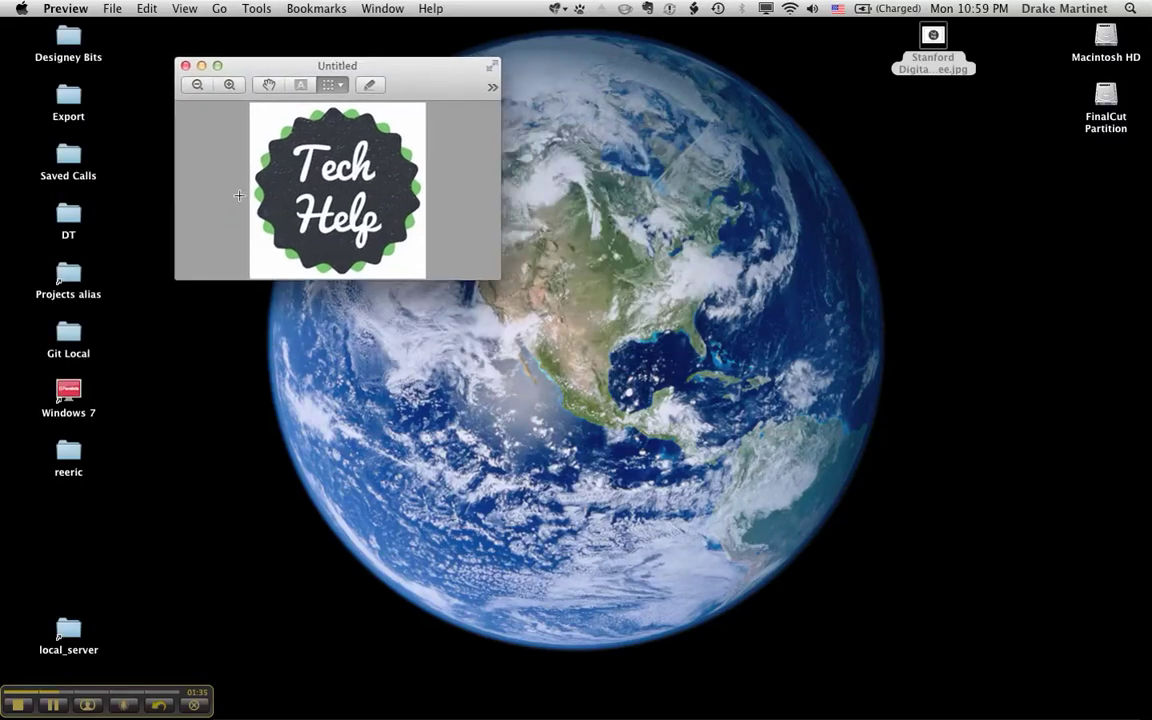
Resize the Untitled badge image to 32 pixels wide with Adjust Size, keeping proportions
left_click(258, 8)
mouse_move(184, 10)
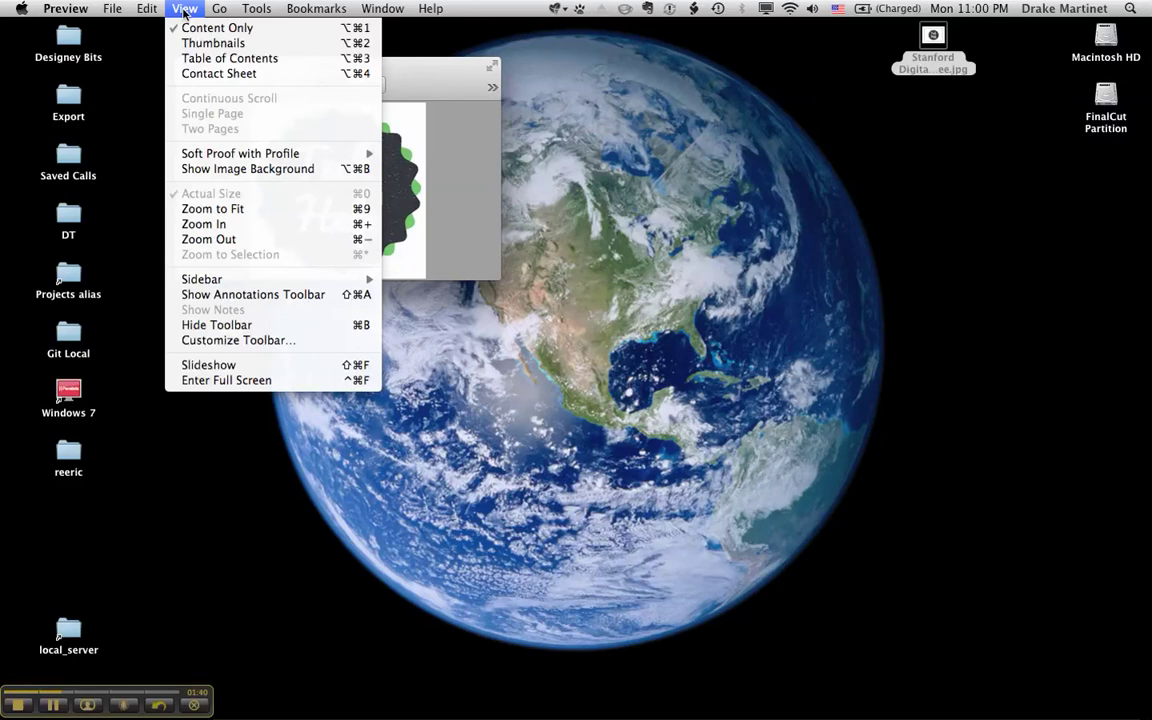
mouse_move(254, 10)
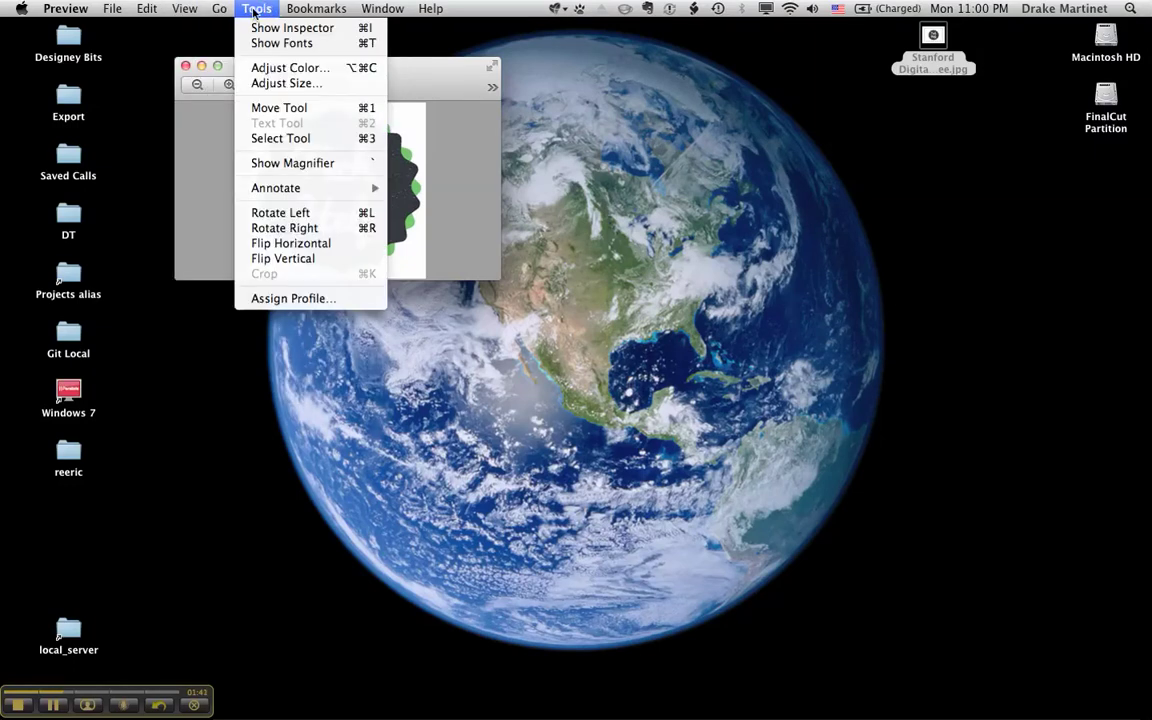
left_click(284, 83)
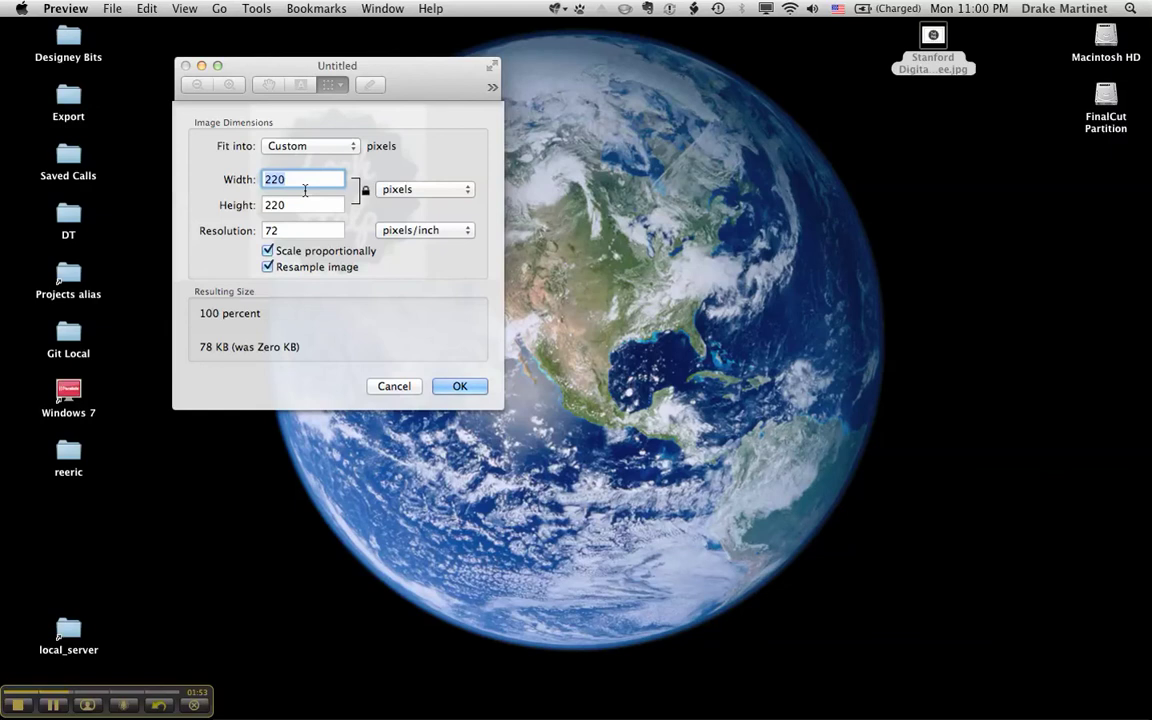
type("32")
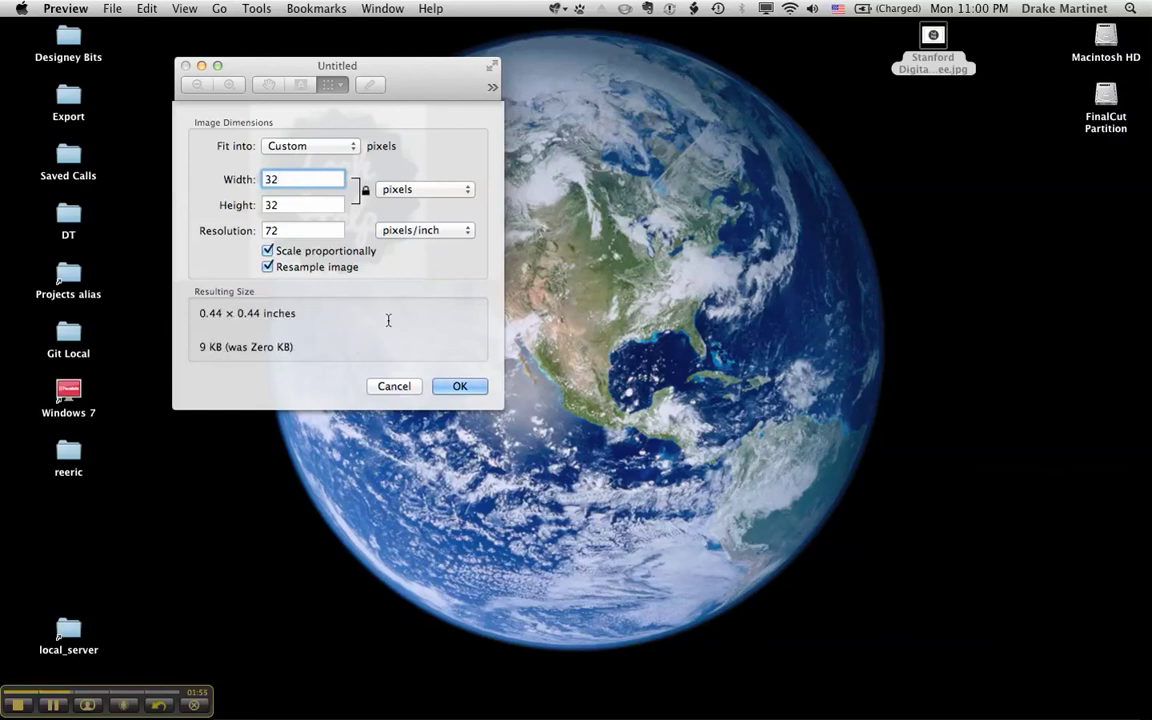
left_click(462, 386)
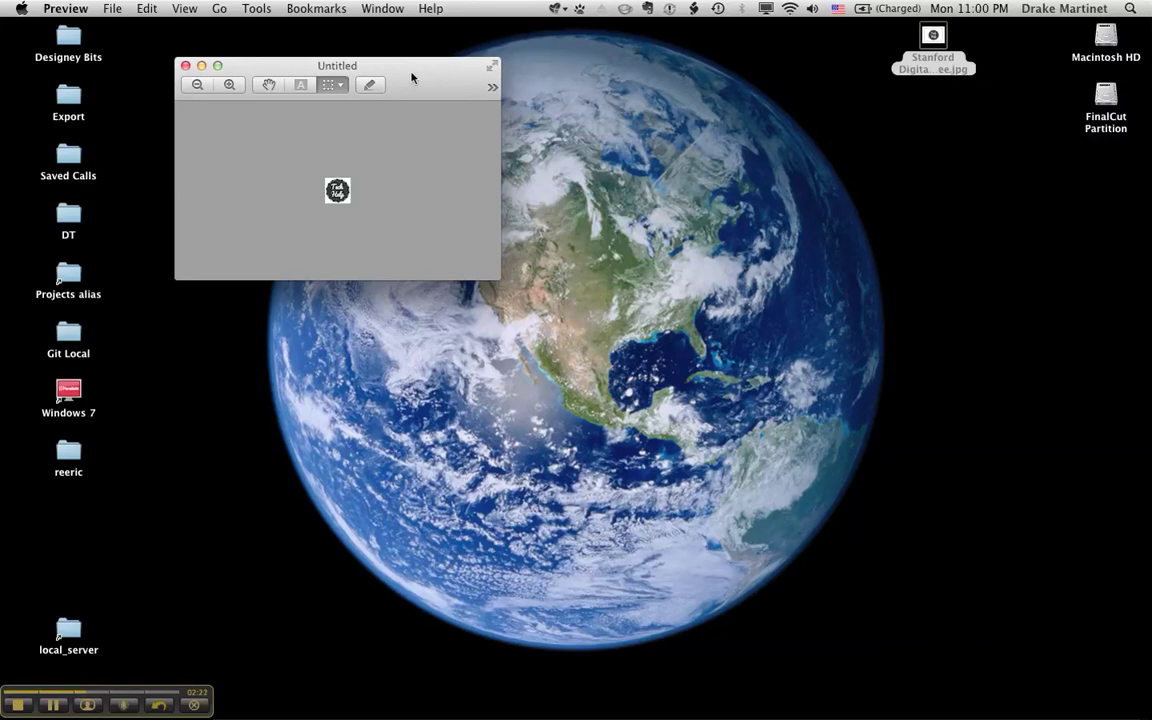
Save the cropped logo as Untitled.jpg in JPEG format on the Desktop and close its window
left_click(113, 9)
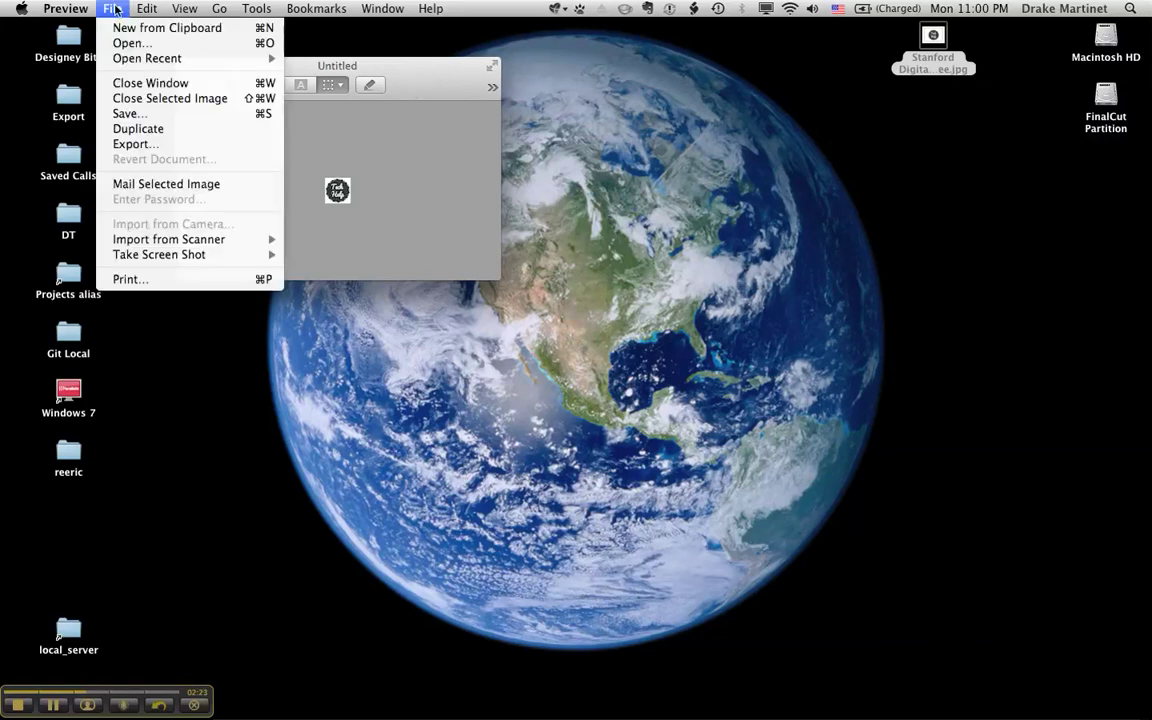
left_click(170, 118)
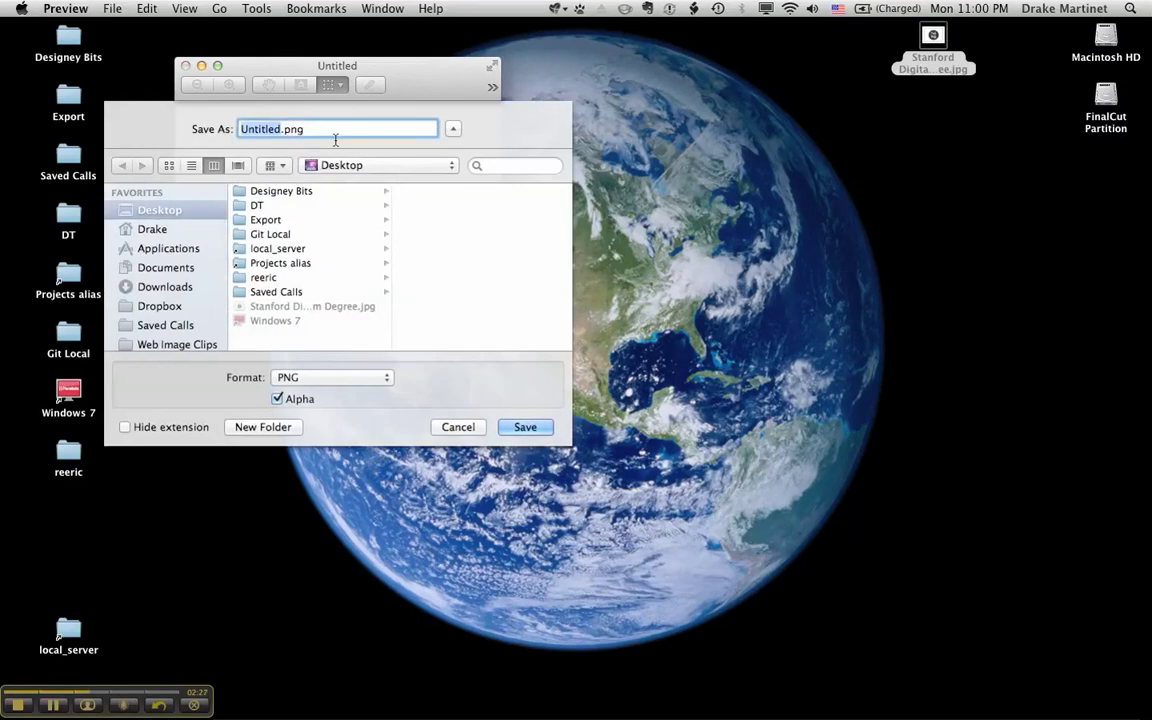
left_click(352, 378)
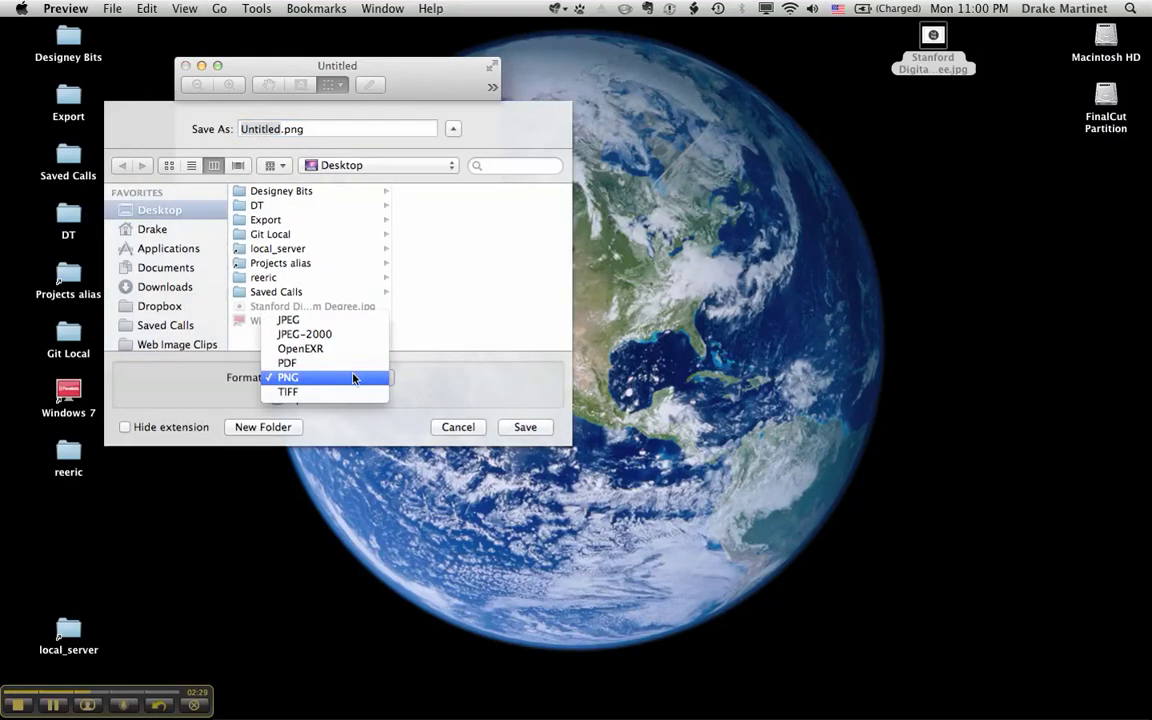
left_click(300, 320)
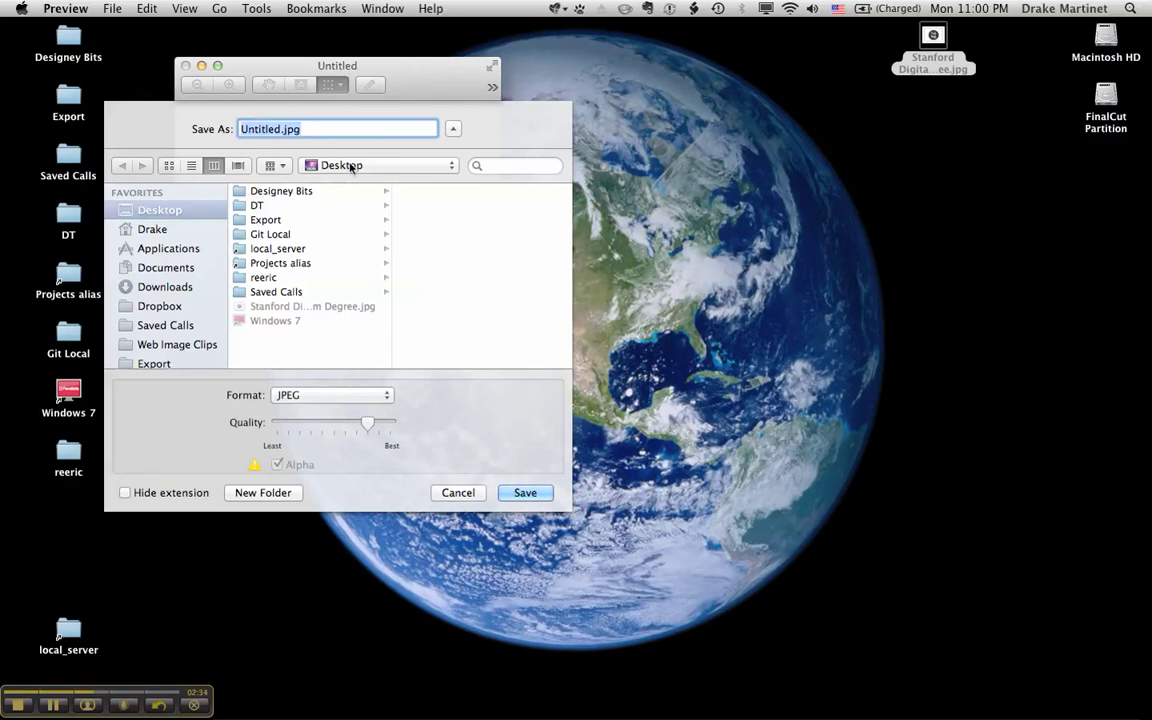
left_click(526, 492)
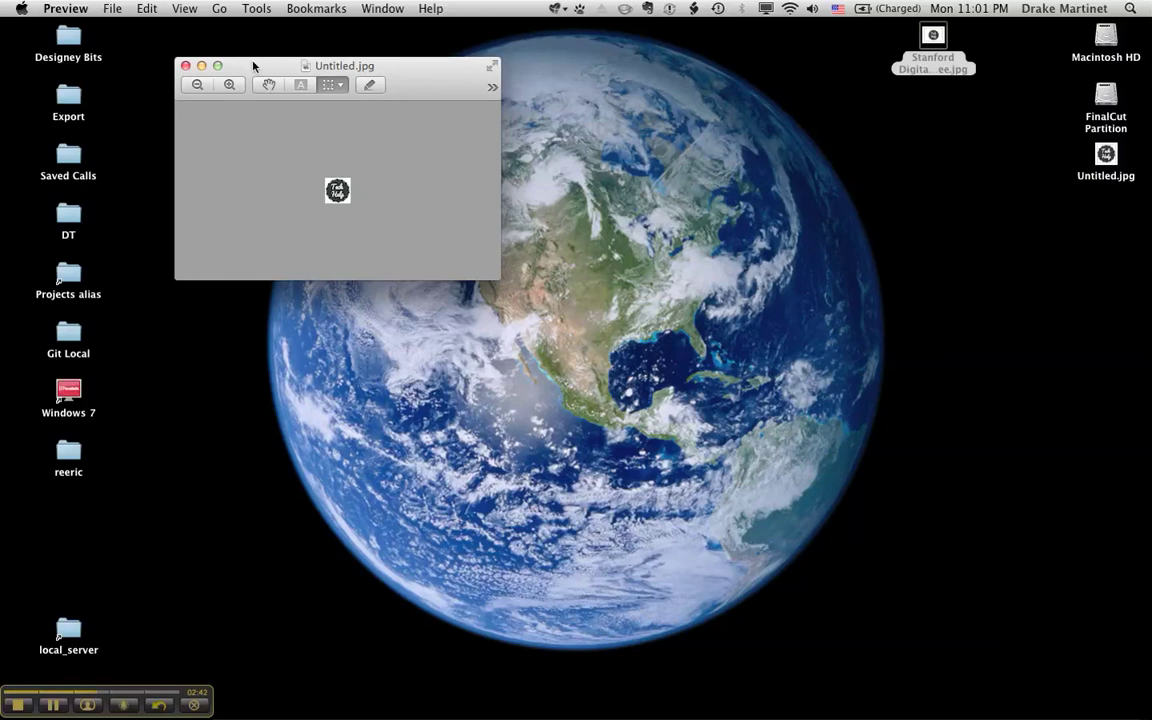
key("super+w")
Rename Untitled.jpg to favicon.ico, accept the .ico extension, and move it to the desktop's right side
left_click_drag(1108, 157, 676, 217)
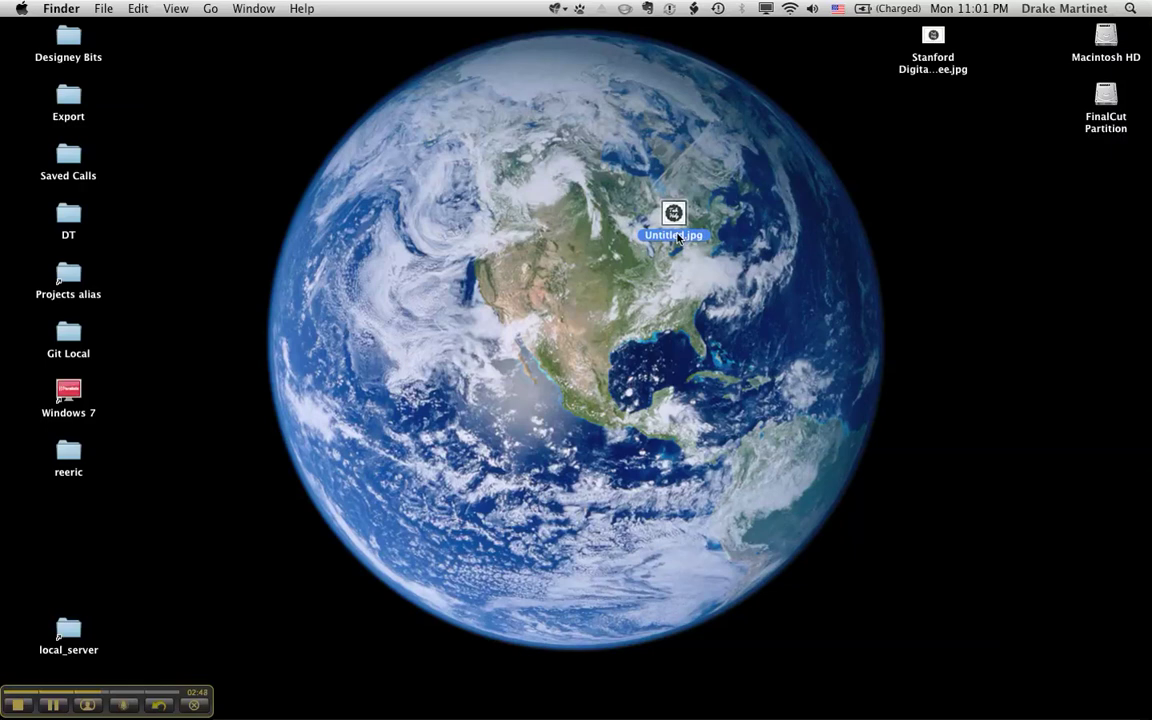
left_click(677, 236)
key("Right")
key("Right")
key("Right")
key("Right")
key("Right")
key("Right")
key("Right")
key("Left")
key("Left")
key("Left")
key("BackSpace")
key("BackSpace")
key("BackSpace")
key("BackSpace")
key("BackSpace")
key("BackSpace")
key("BackSpace")
key("BackSpace")
key("BackSpace")
key("BackSpace")
key("BackSpace")
key("BackSpace")
type("favicon.ico")
left_click(679, 236)
left_click(673, 248)
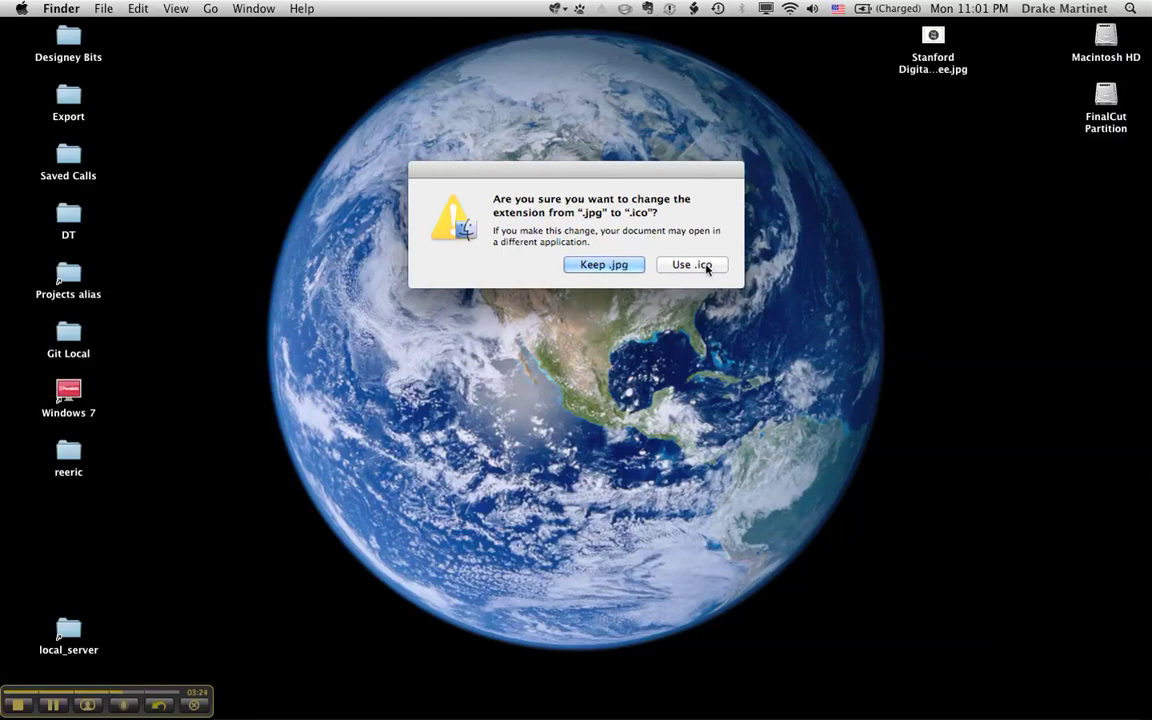
left_click(684, 264)
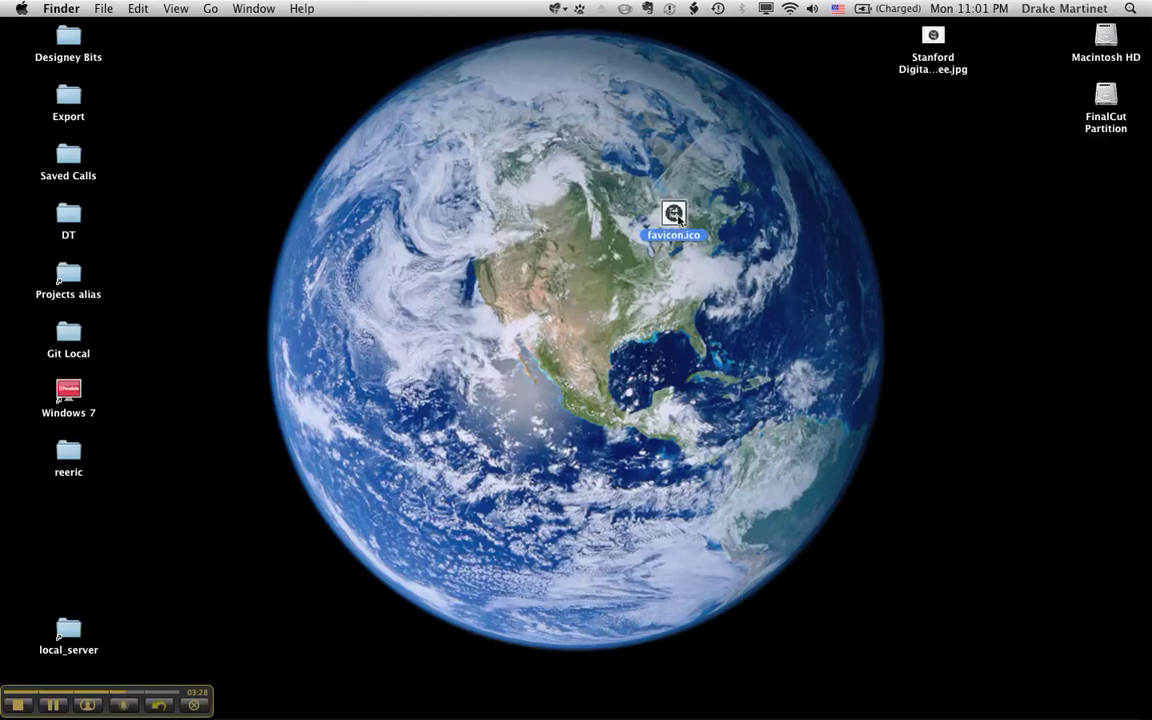
left_click_drag(674, 214, 997, 212)
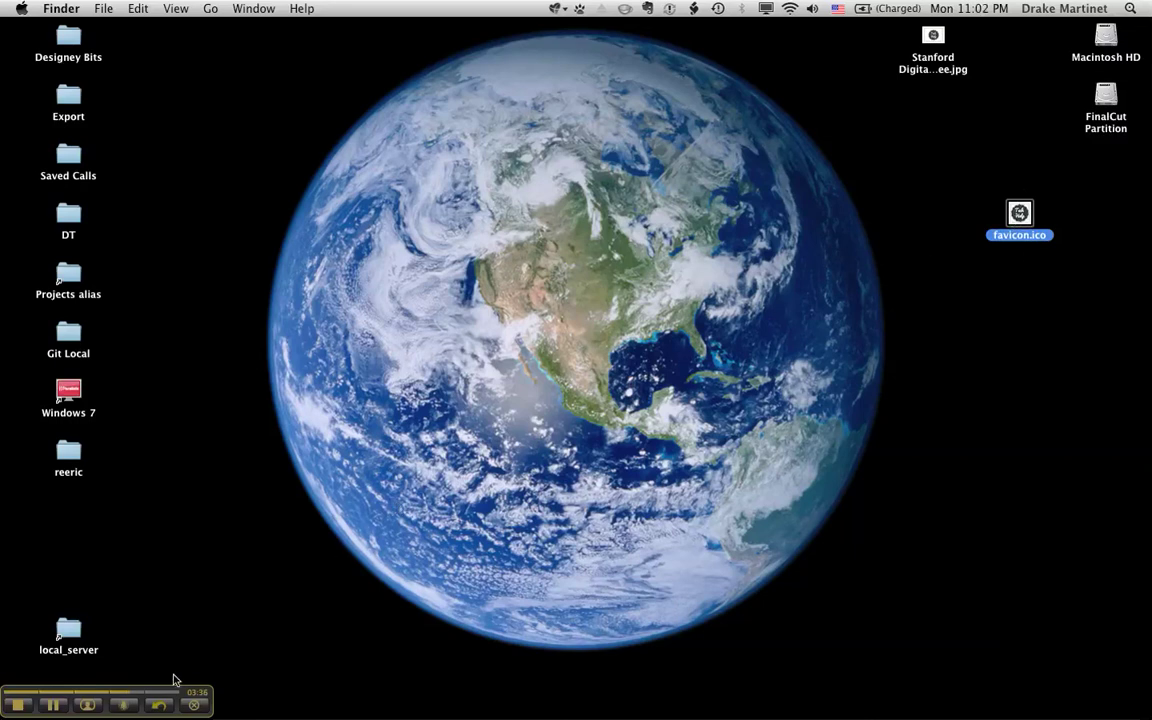
Launch Cyberduck, connect to the most recent saved server, and go to its root folder
mouse_move(235, 703)
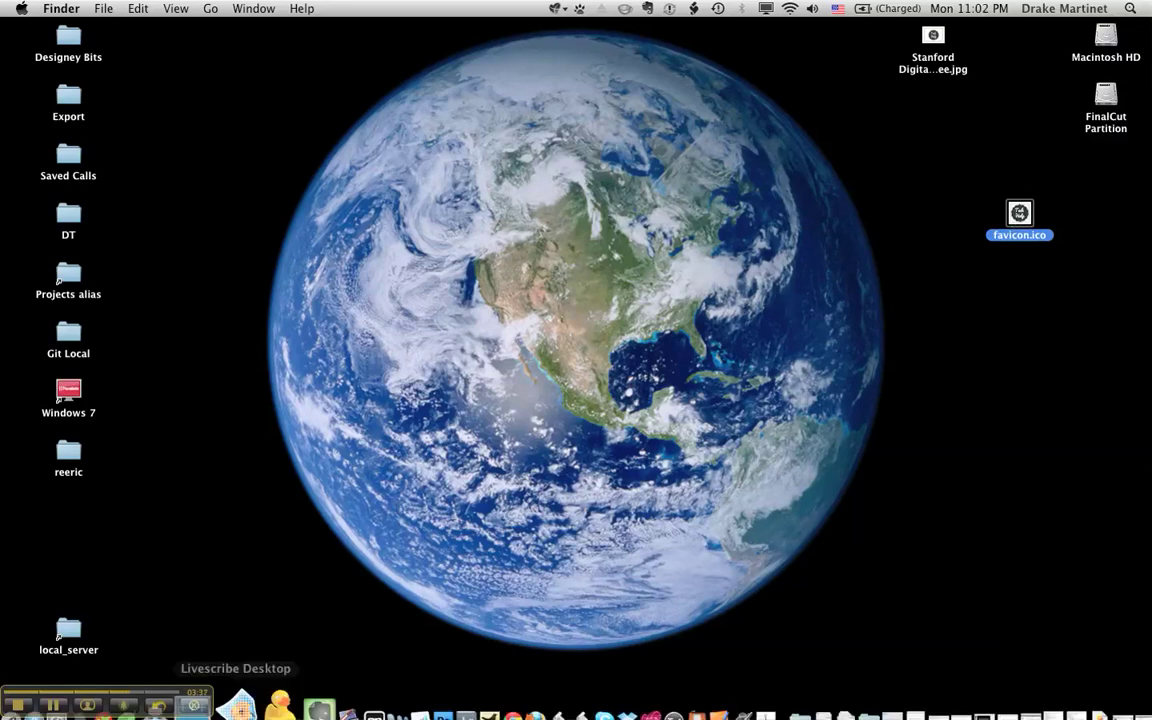
left_click(260, 685)
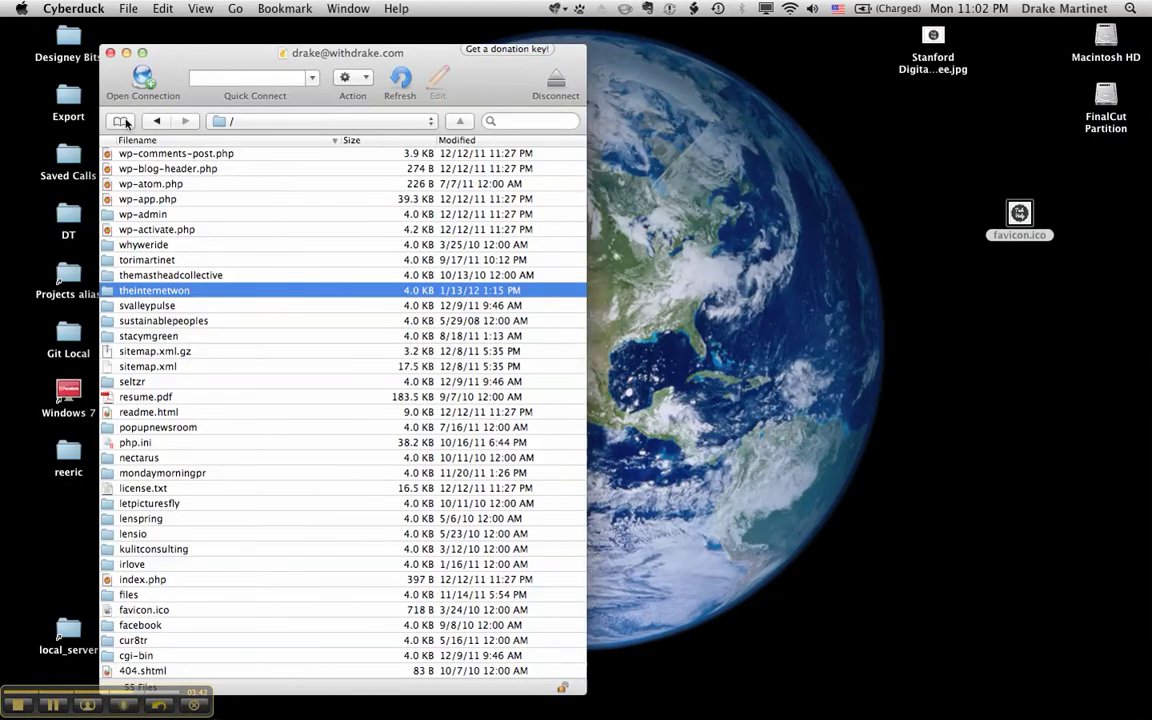
left_click(121, 121)
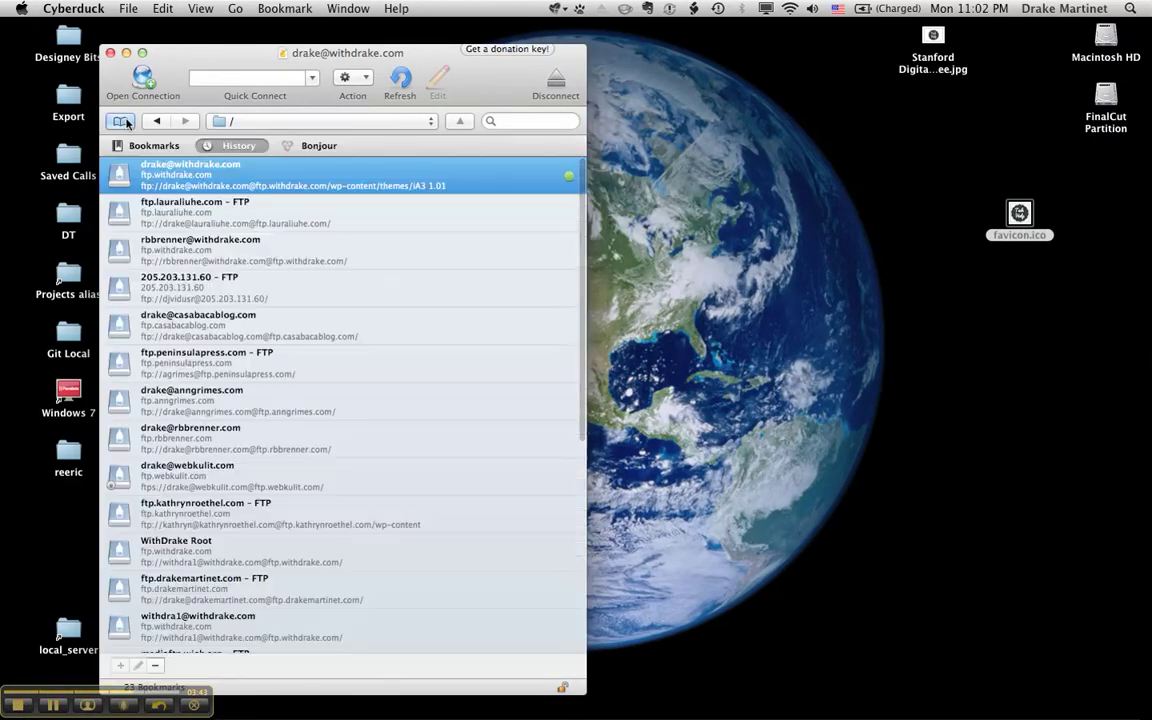
double_click(170, 183)
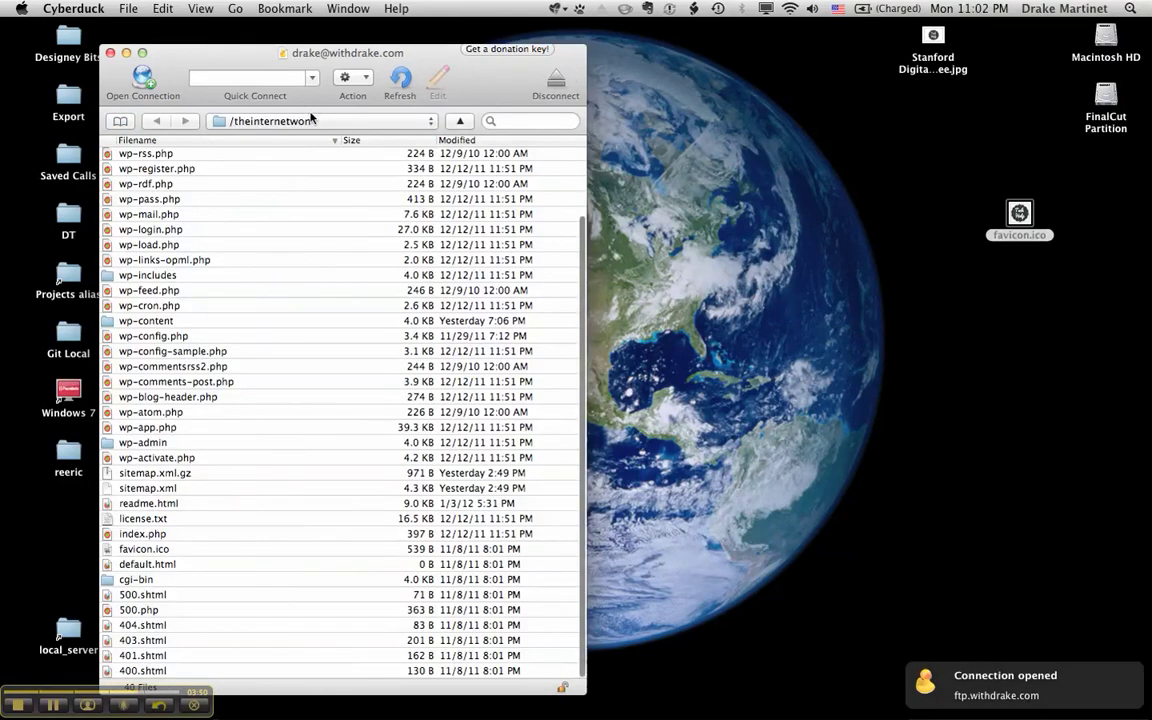
left_click(260, 118)
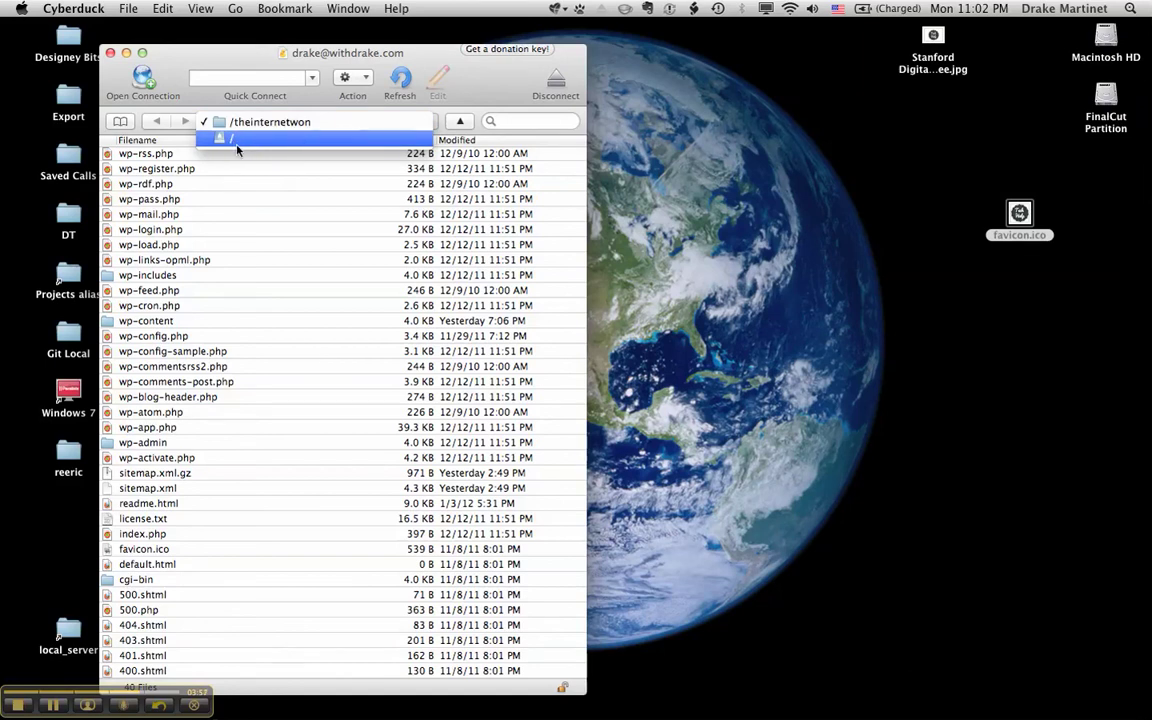
left_click(238, 139)
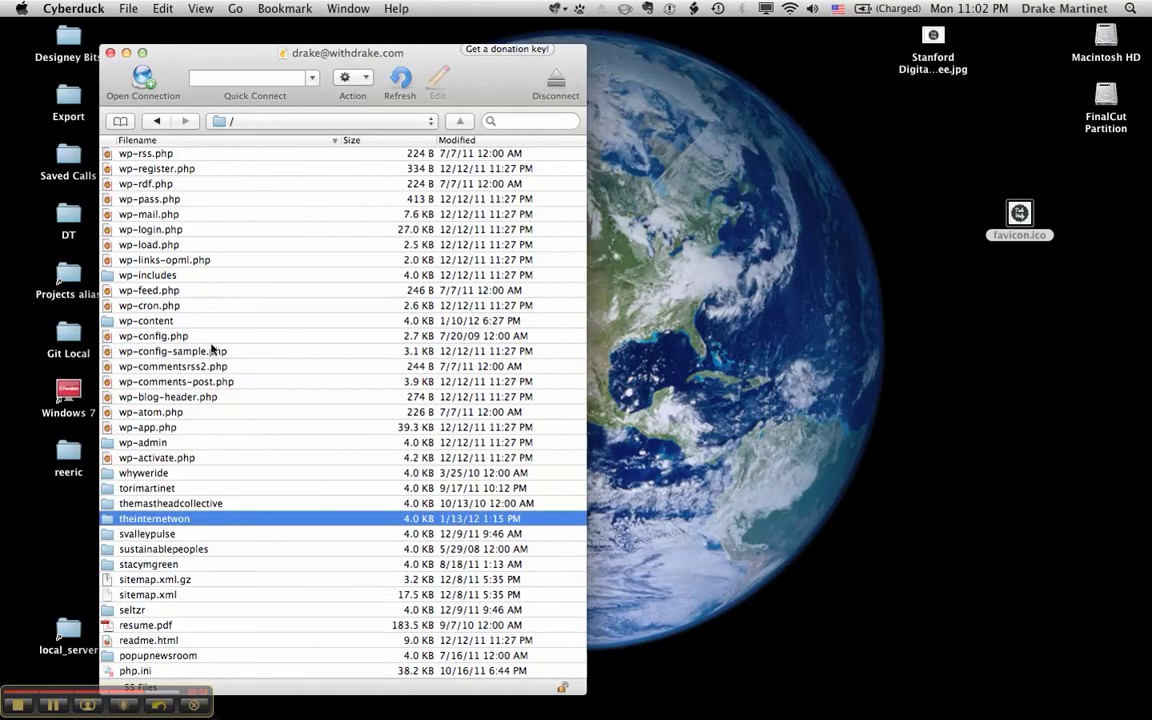
Drag favicon.ico toward the server list and scroll to find the existing 718 B favicon.ico
left_click_drag(1021, 215, 776, 278)
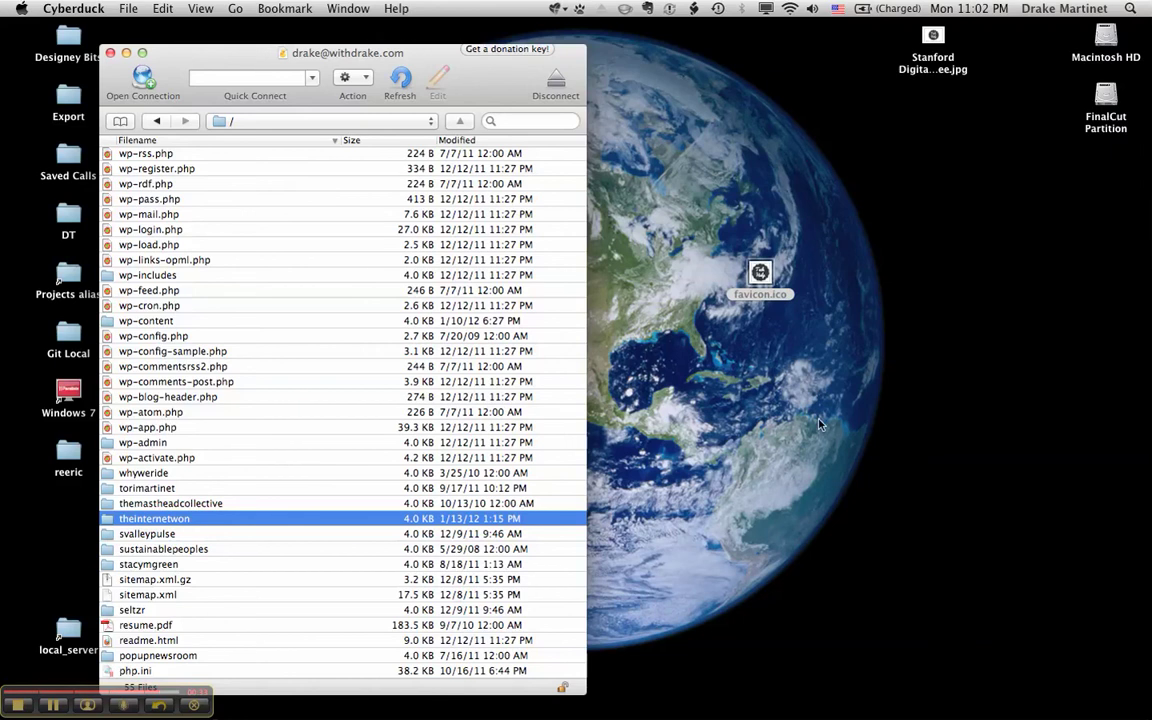
scroll(228, 459, "down", 5)
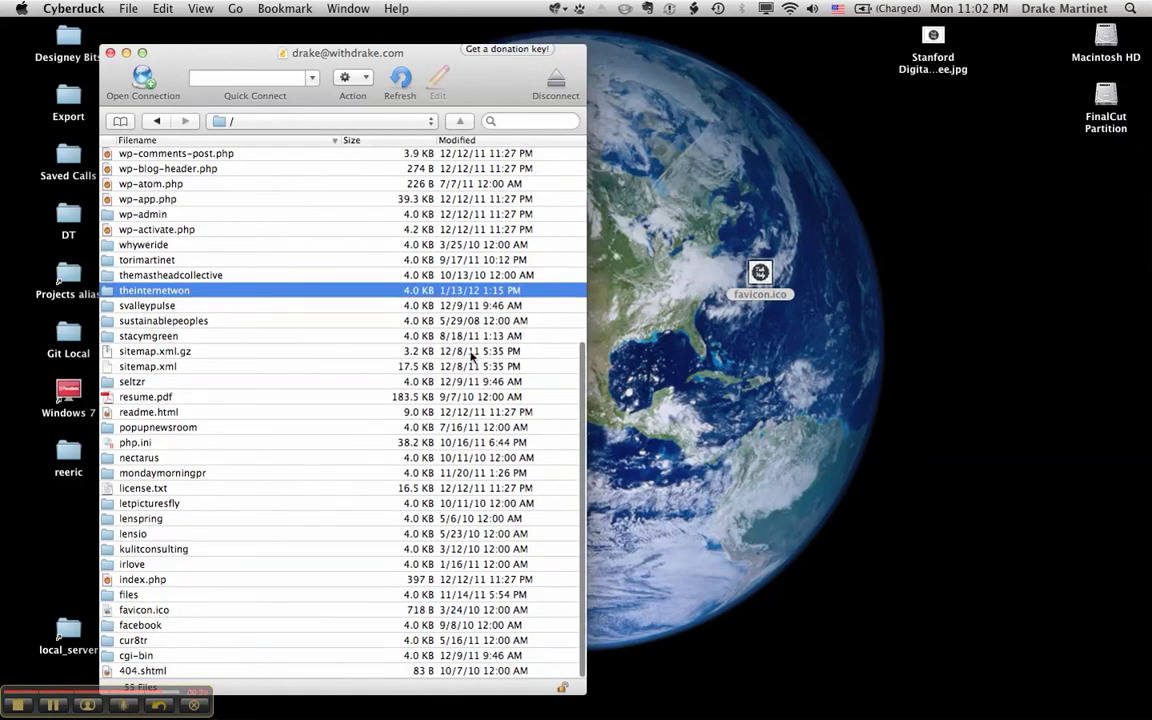
scroll(481, 410, "up", 7)
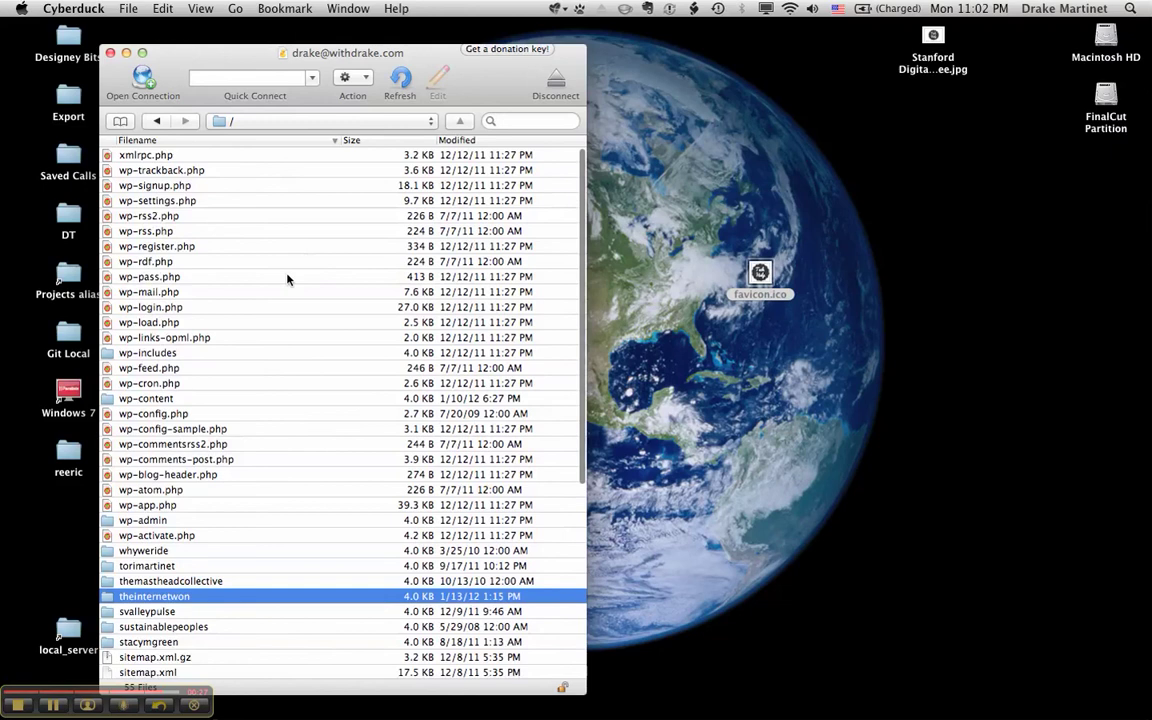